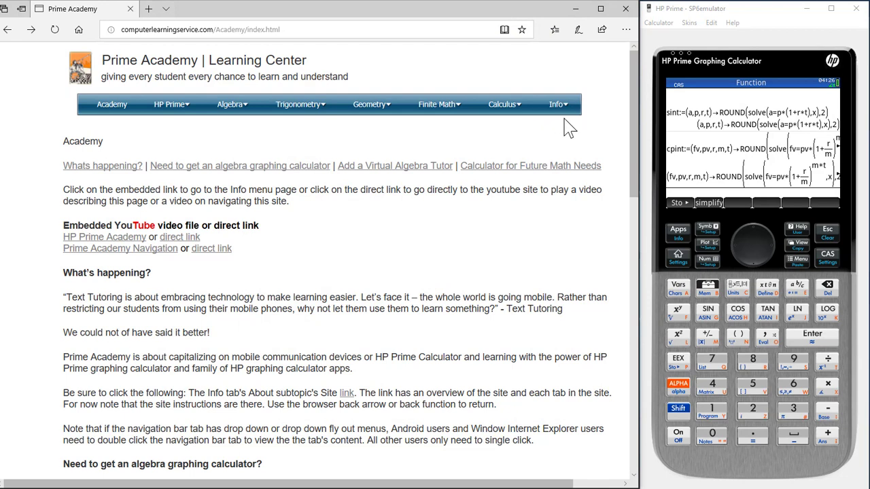
Step: Open the Prime Academy Immediate Mode – CAS Vars page and jump to its Finite Math section
{"action": "mouse_move", "coordinate": [564, 110]}
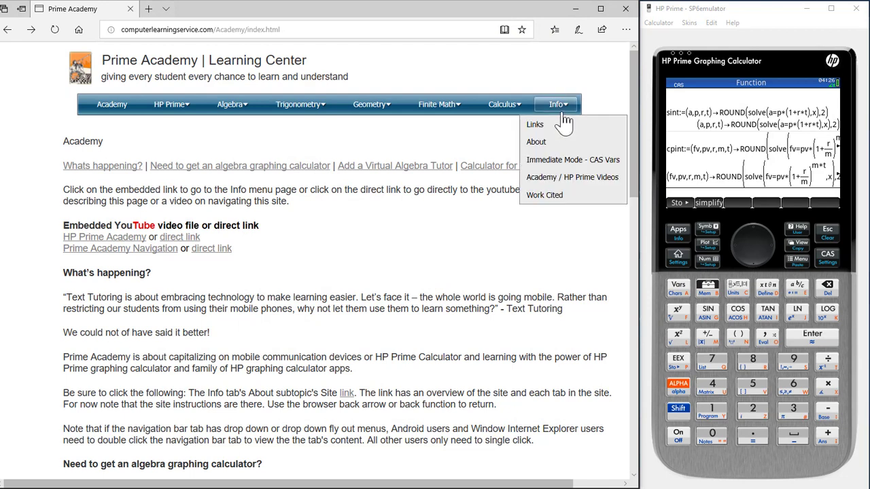
{"action": "left_click", "coordinate": [558, 164]}
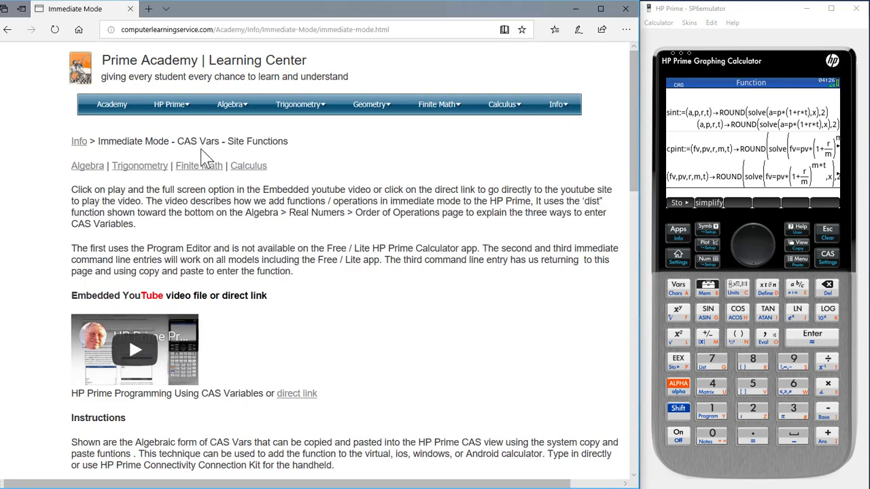
{"action": "left_click", "coordinate": [197, 166]}
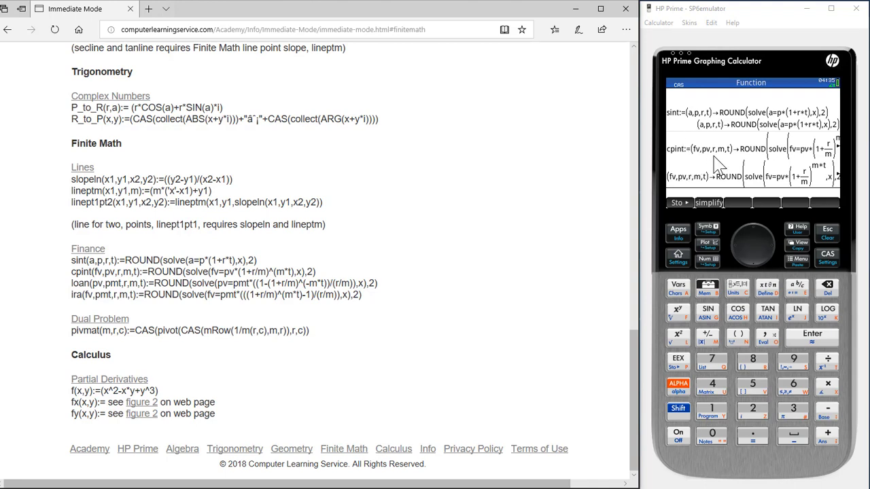
Step: Copy the loan(...) formula from the web page and define it in the calculator's CAS
{"action": "double_click", "coordinate": [82, 284]}
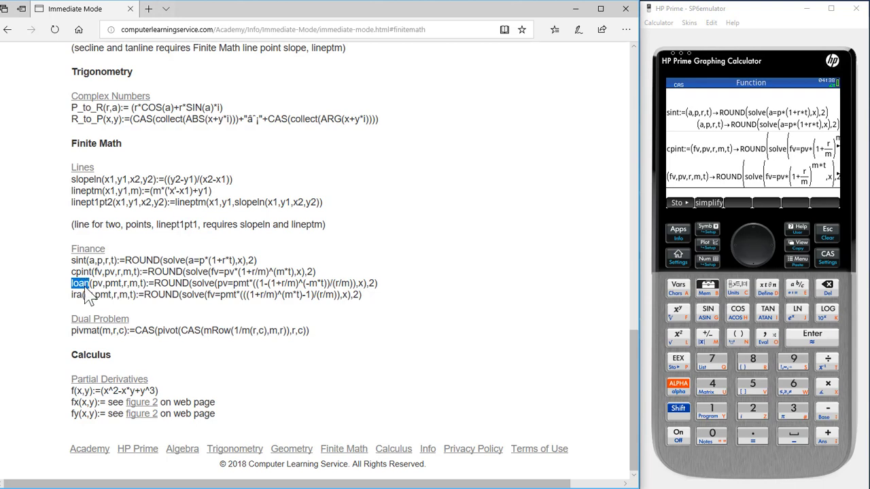
{"action": "left_click", "coordinate": [378, 284], "text": "shift"}
{"action": "key", "text": "ctrl+c"}
{"action": "right_click", "coordinate": [371, 283]}
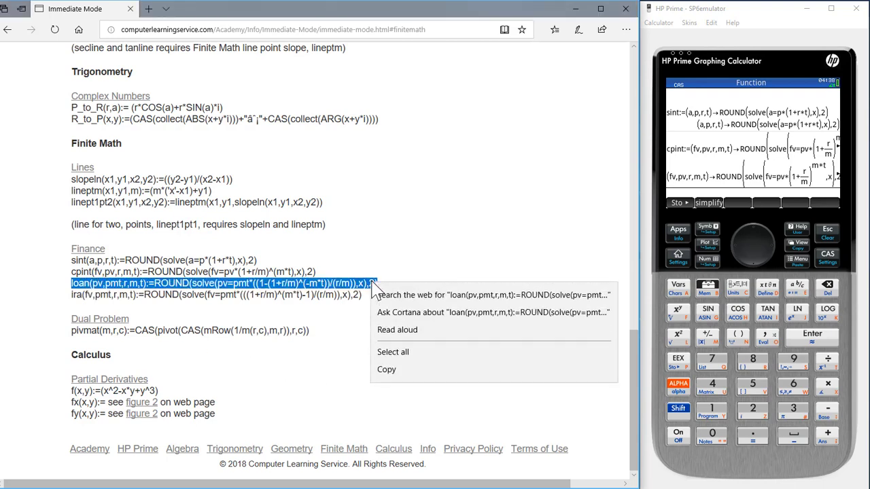
{"action": "left_click", "coordinate": [394, 372]}
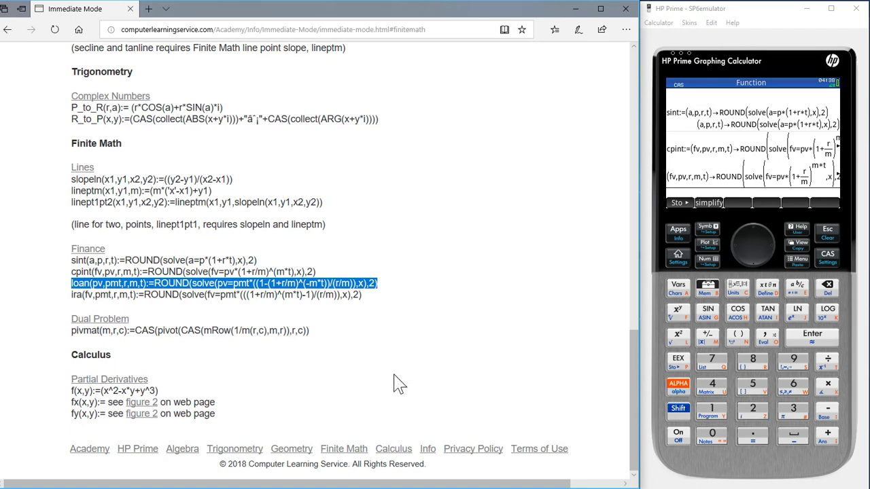
{"action": "left_click", "coordinate": [780, 53]}
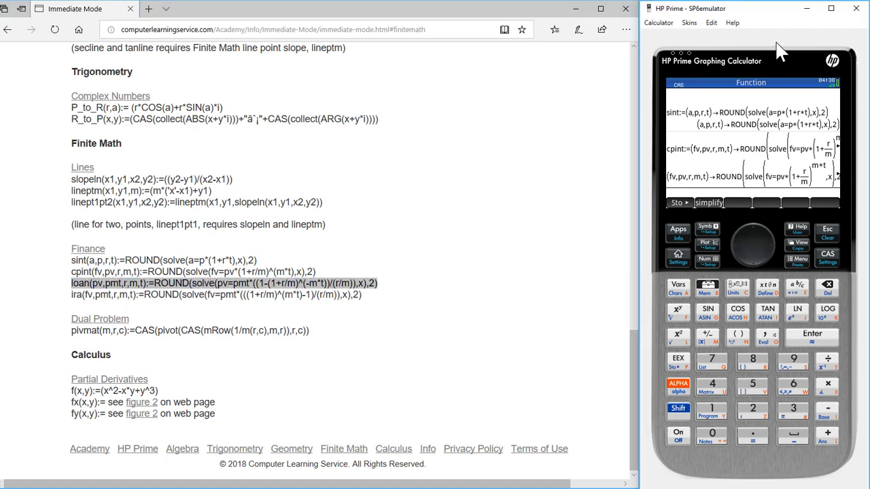
{"action": "key", "text": "ctrl+v"}
{"action": "key", "text": "Return"}
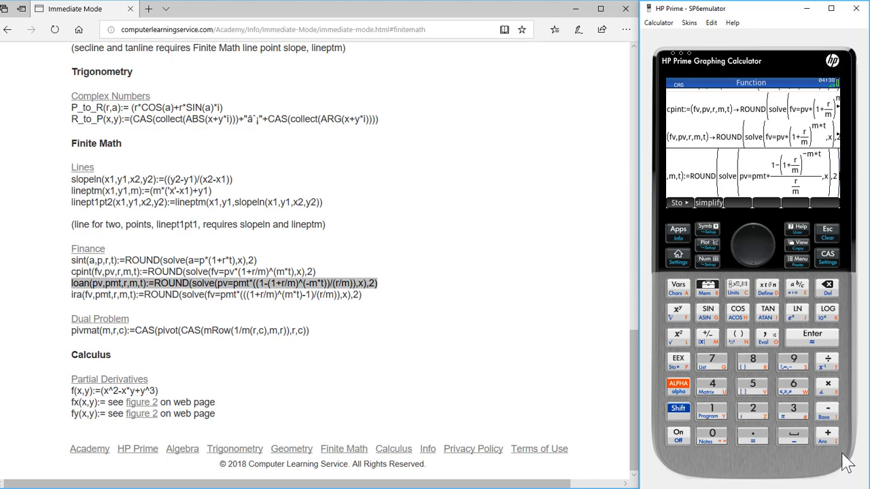
{"action": "left_click", "coordinate": [815, 336]}
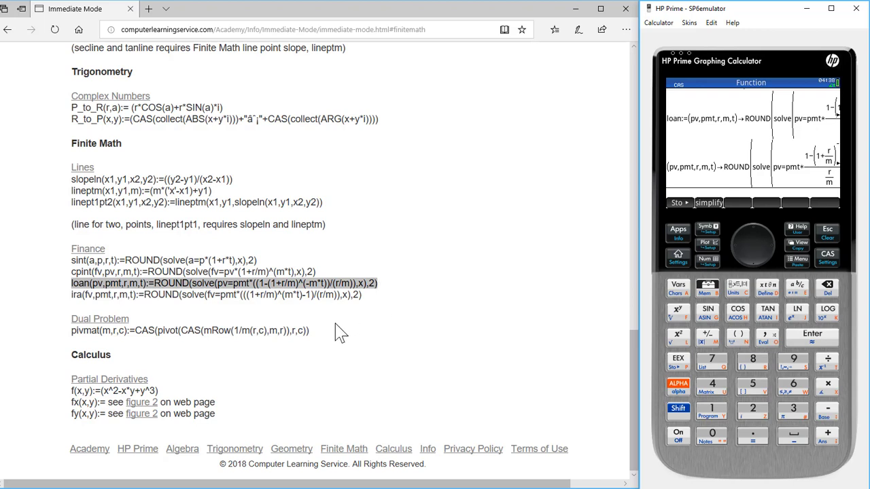
Step: Copy the ira(...) formula from the web page and store it in the CAS
{"action": "left_click", "coordinate": [304, 314]}
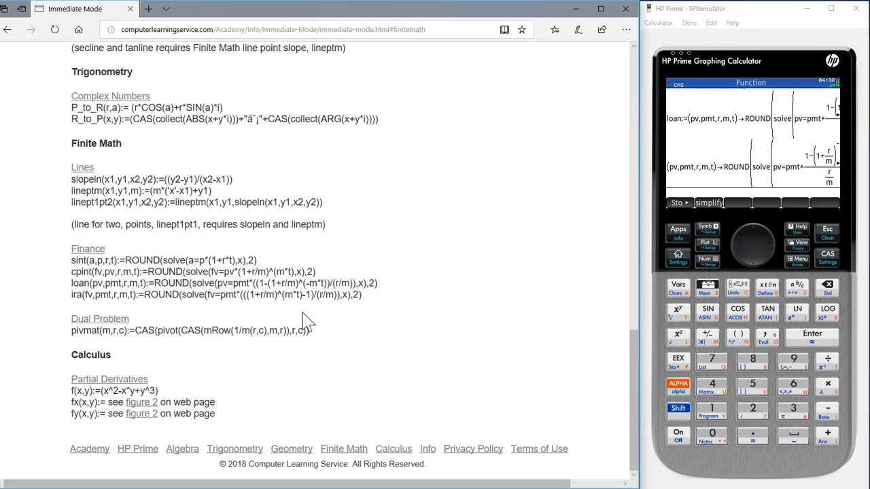
{"action": "double_click", "coordinate": [75, 297]}
{"action": "left_click", "coordinate": [365, 298], "text": "shift"}
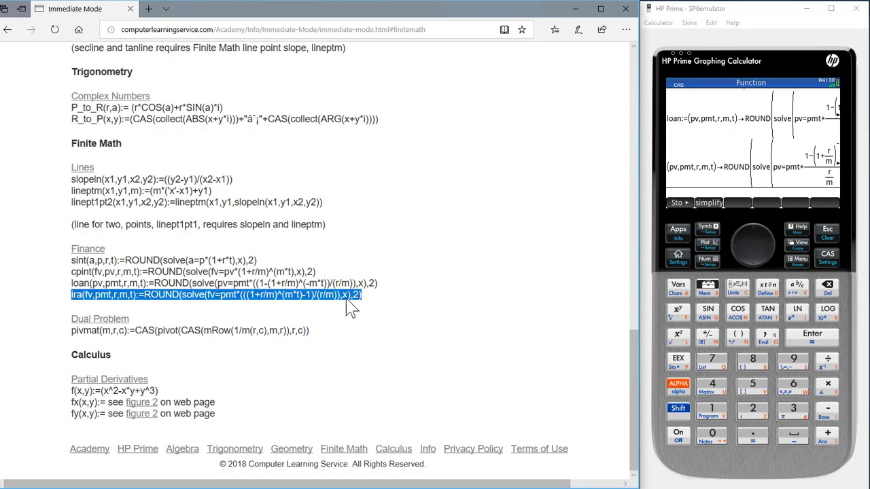
{"action": "right_click", "coordinate": [344, 299]}
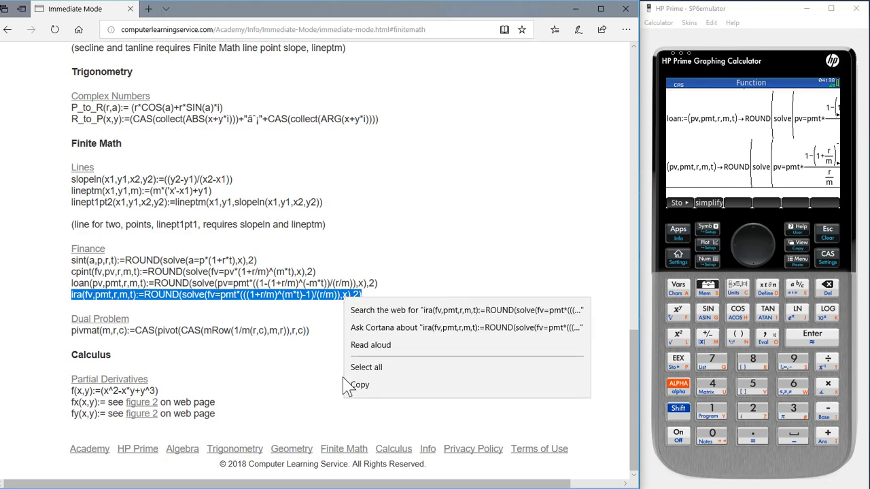
{"action": "left_click", "coordinate": [356, 386]}
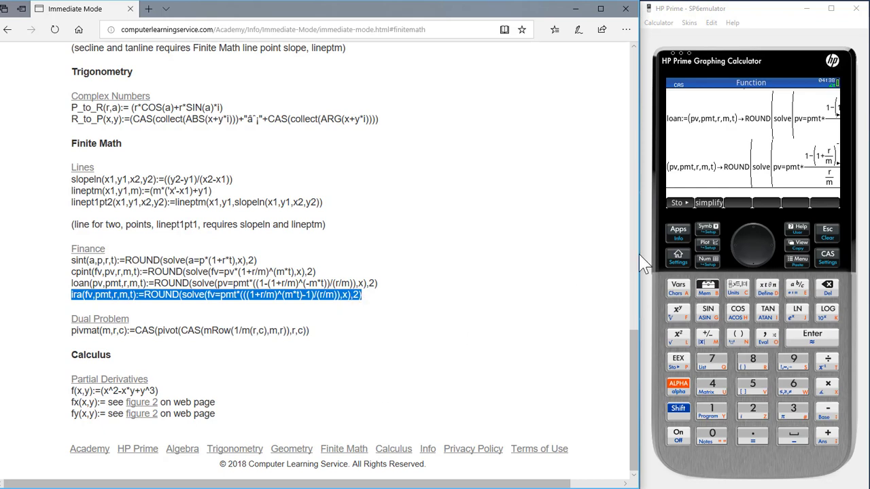
{"action": "left_click", "coordinate": [731, 216]}
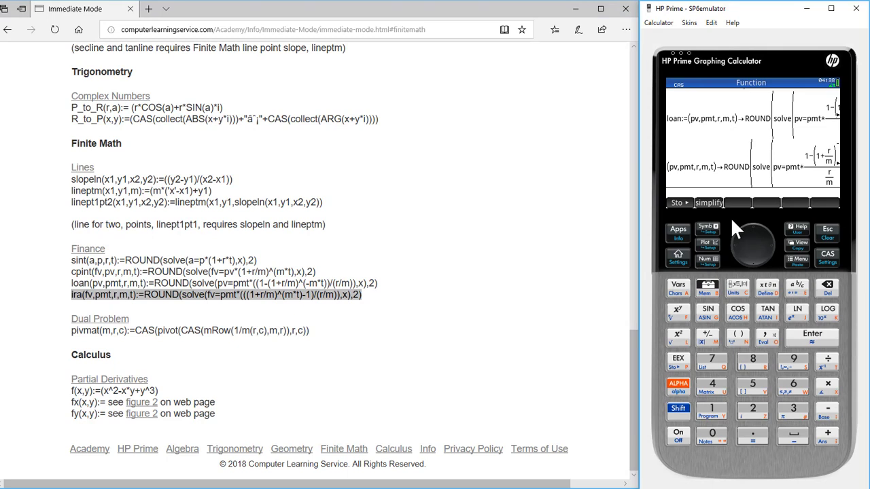
{"action": "key", "text": "ctrl+v"}
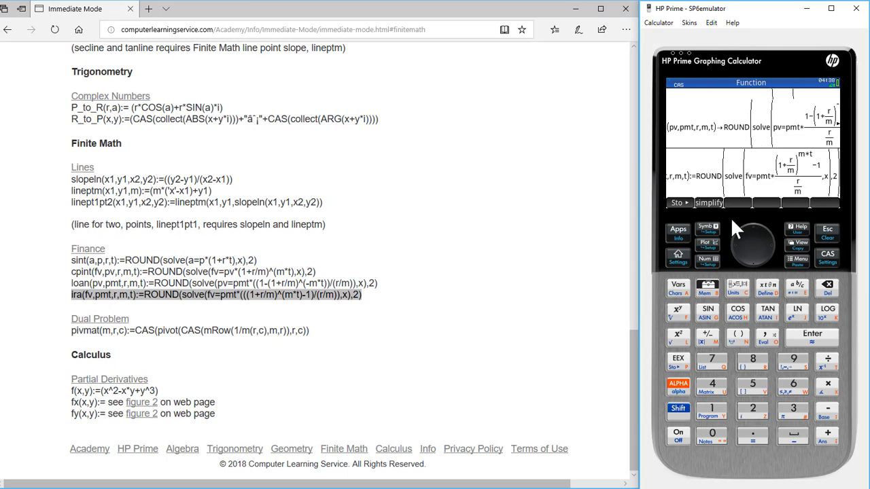
{"action": "left_click", "coordinate": [811, 336]}
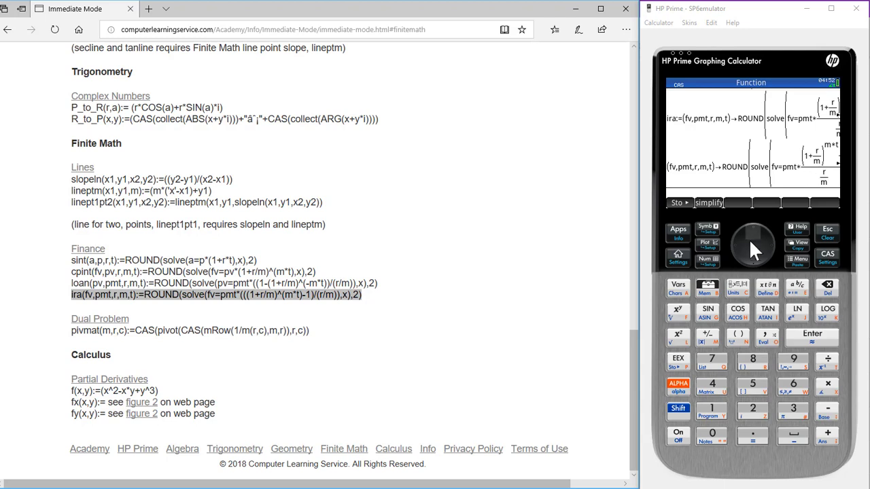
Step: Show the CAS Program variables list with cpint, ira, loan and sint
{"action": "left_click", "coordinate": [679, 288]}
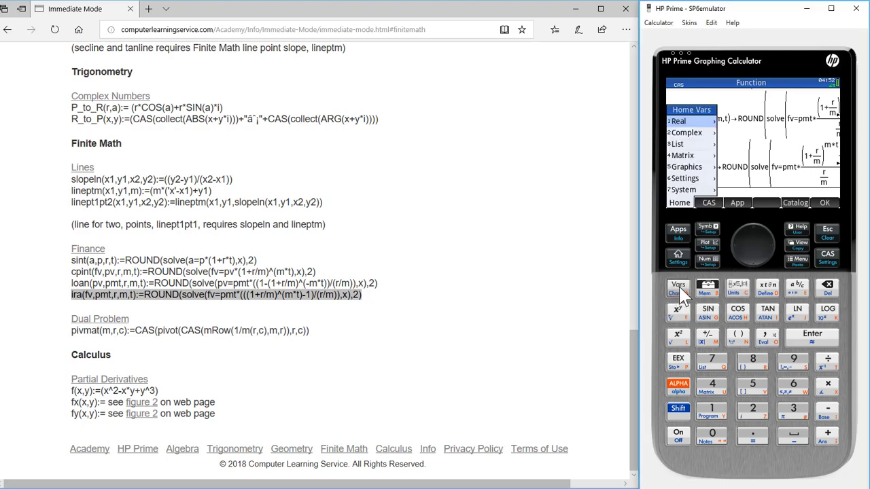
{"action": "left_click", "coordinate": [710, 203]}
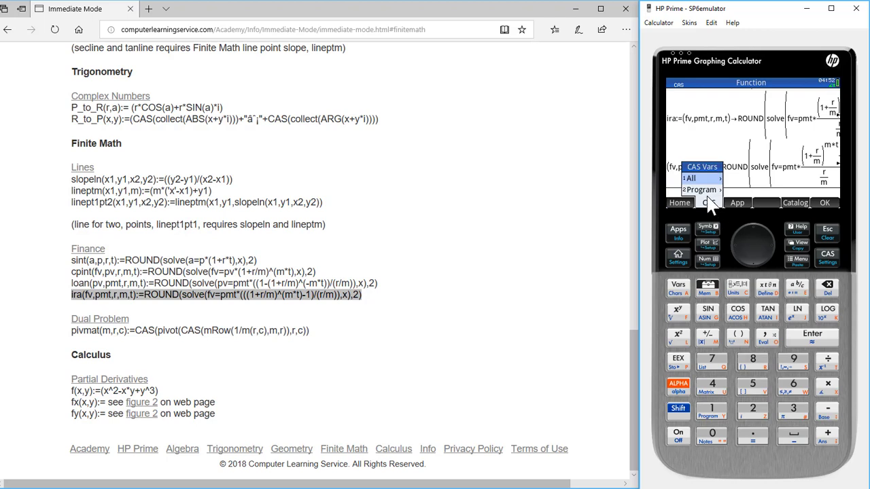
{"action": "left_click", "coordinate": [709, 193]}
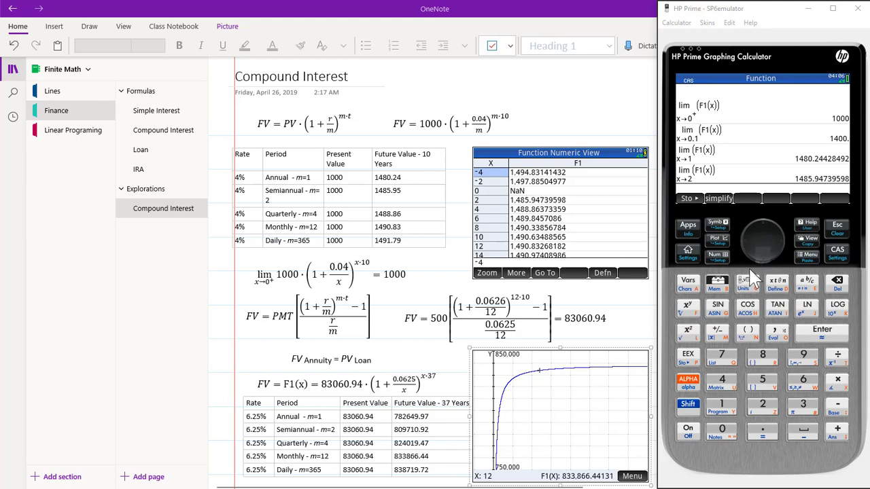
Step: Display F1's numeric table from Num Start -4 with Num Step 2
{"action": "left_click", "coordinate": [688, 407]}
{"action": "left_click", "coordinate": [717, 257]}
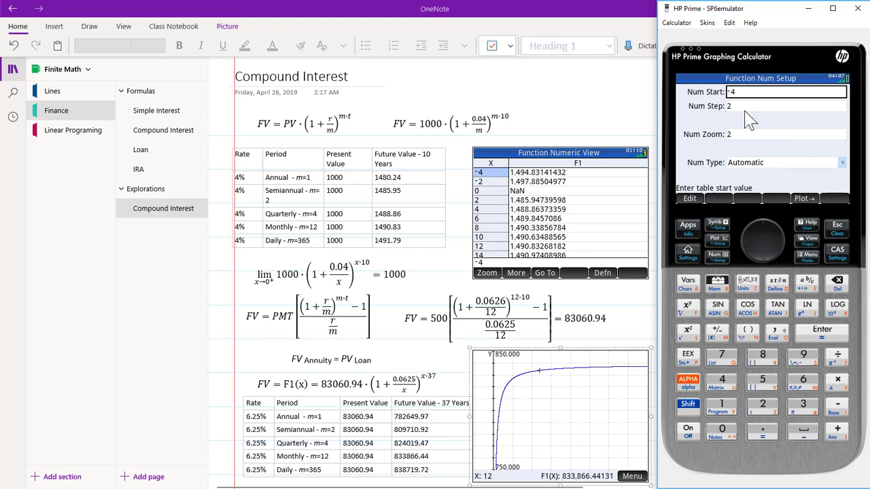
{"action": "left_click", "coordinate": [717, 253]}
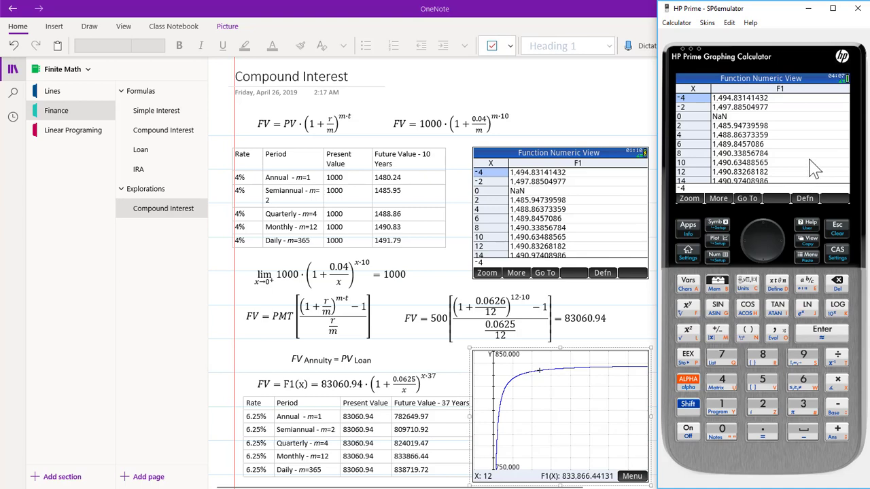
{"action": "left_click", "coordinate": [729, 23]}
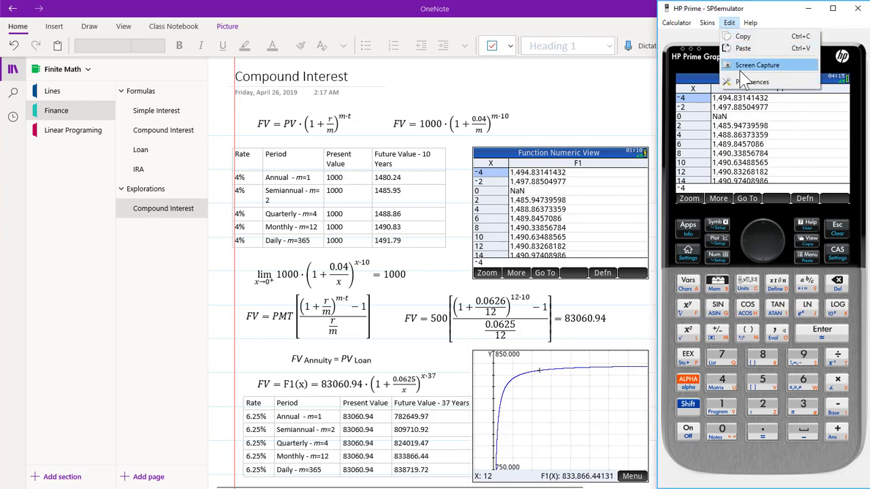
{"action": "left_click", "coordinate": [747, 67]}
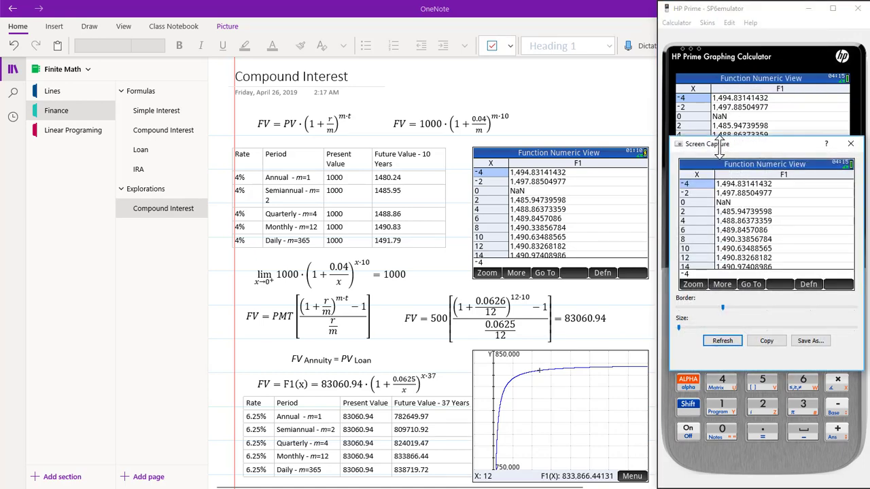
{"action": "left_click", "coordinate": [766, 342]}
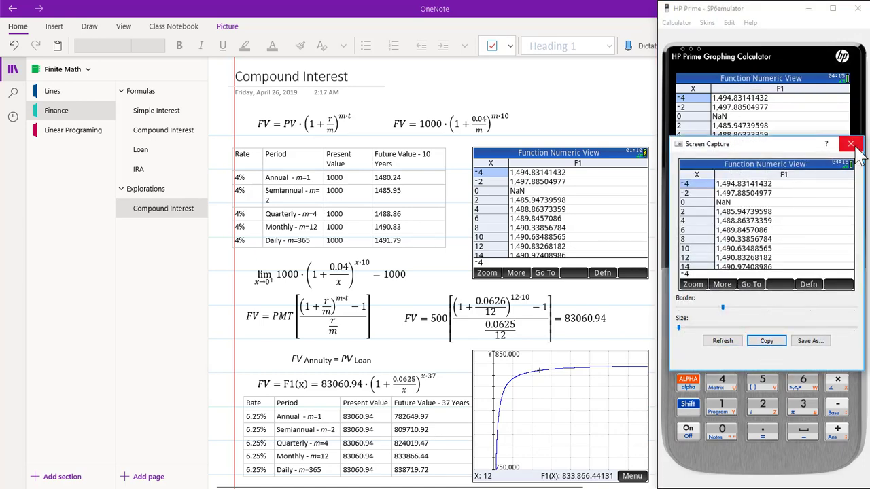
{"action": "left_click", "coordinate": [851, 144]}
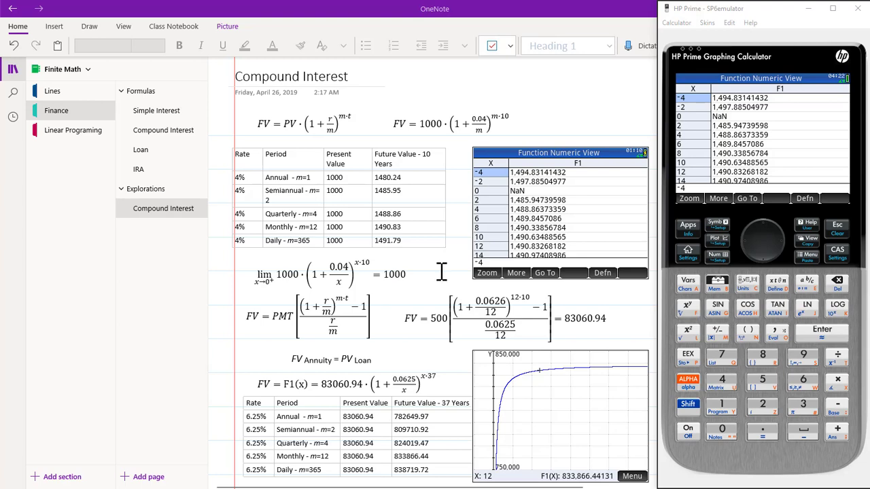
Step: Switch to the CAS view showing the lim(F1(x)) results
{"action": "left_click", "coordinate": [836, 249]}
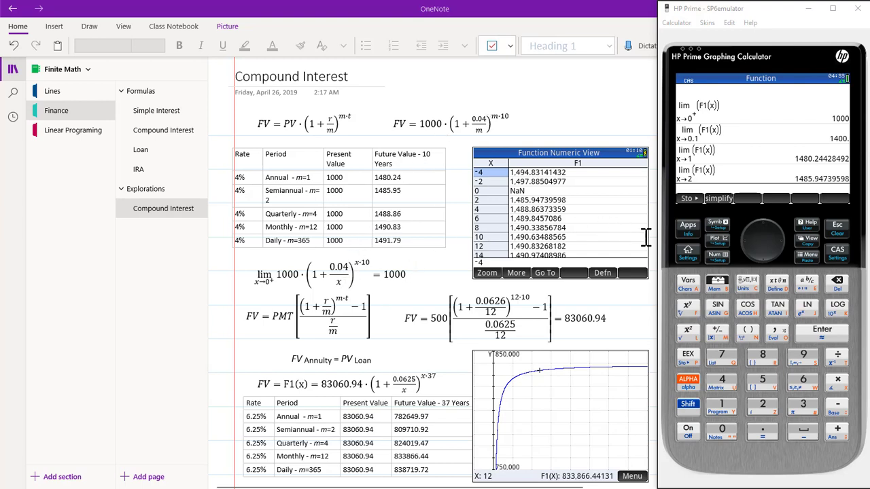
Step: View the F1(X) definition in Symbolic view, then graph F1 in Plot view
{"action": "left_click", "coordinate": [715, 222]}
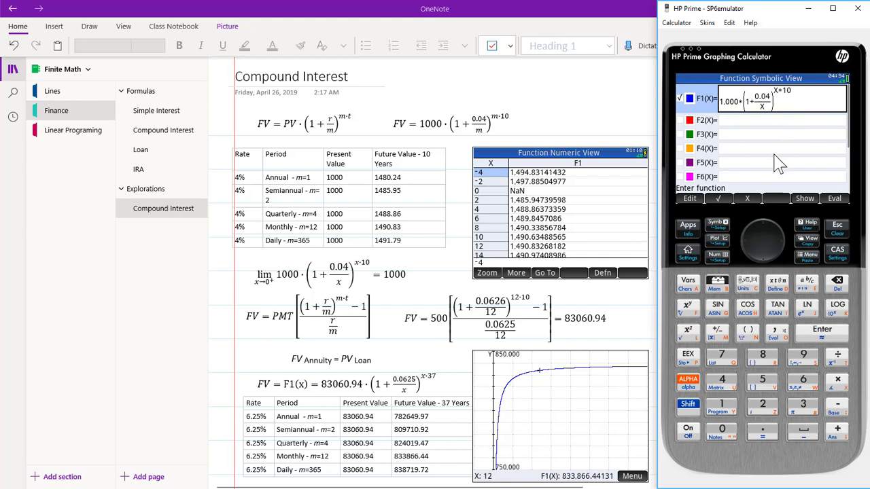
{"action": "left_click", "coordinate": [716, 241]}
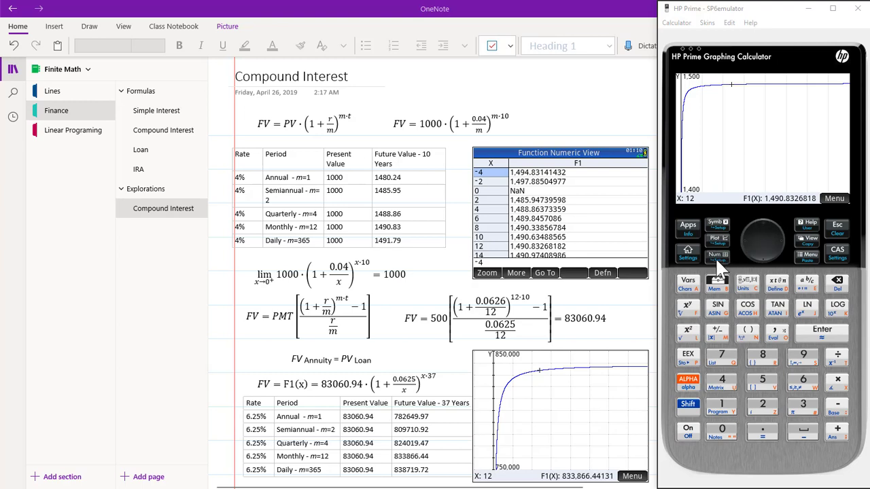
Step: Inspect both pages of F1's Plot Setup, then go back to the CAS limit history
{"action": "left_click", "coordinate": [688, 403]}
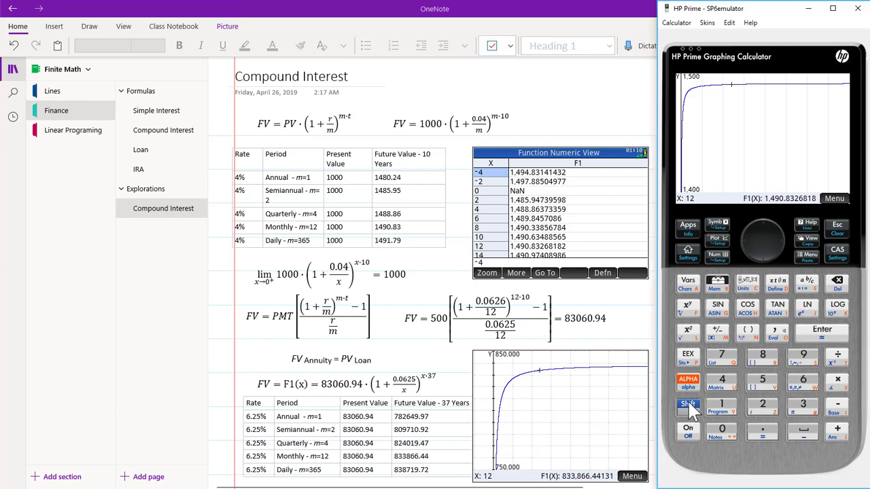
{"action": "left_click", "coordinate": [712, 239]}
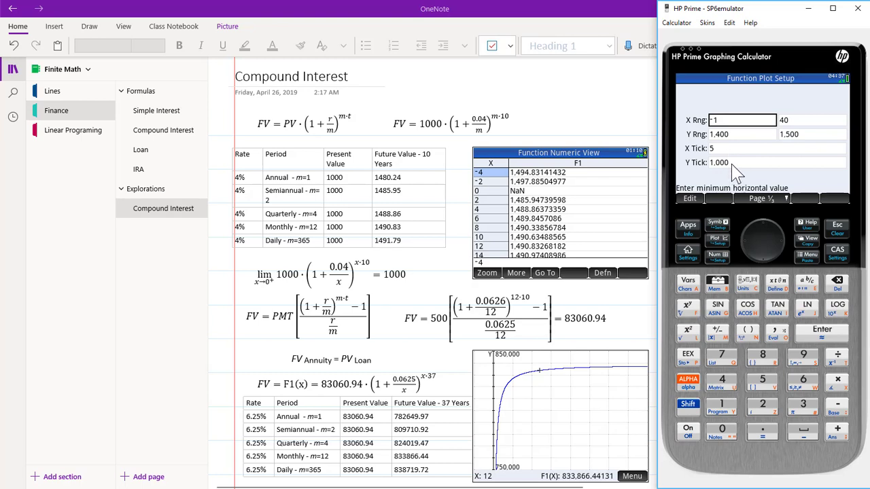
{"action": "left_click", "coordinate": [780, 199]}
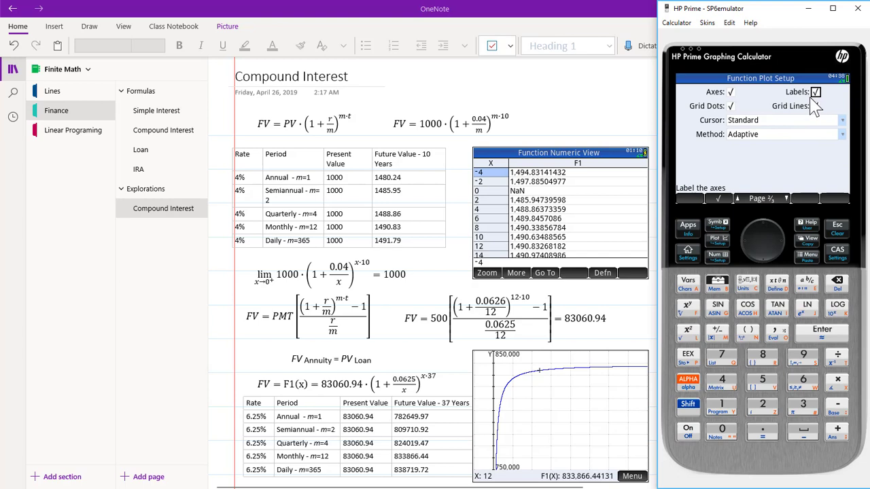
{"action": "left_click", "coordinate": [837, 228]}
{"action": "left_click", "coordinate": [837, 249]}
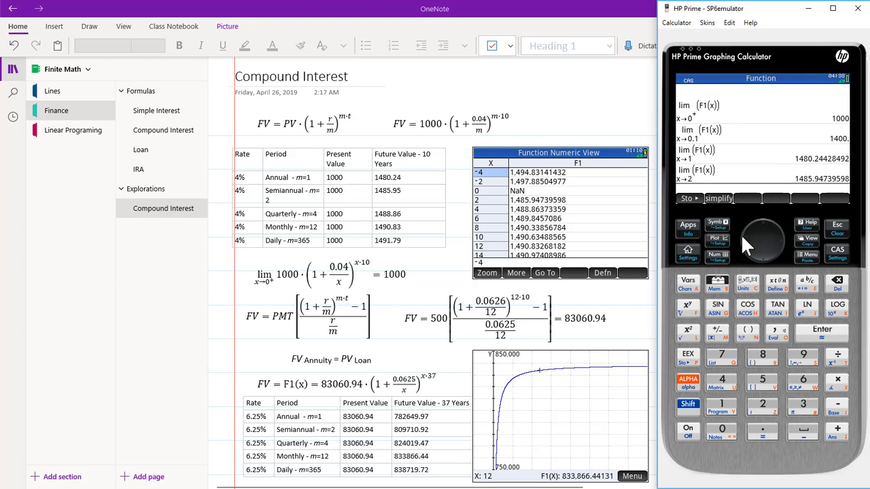
Step: Clear the CAS history and insert cpint from the CAS Program variables
{"action": "left_click", "coordinate": [689, 406]}
{"action": "left_click", "coordinate": [837, 229]}
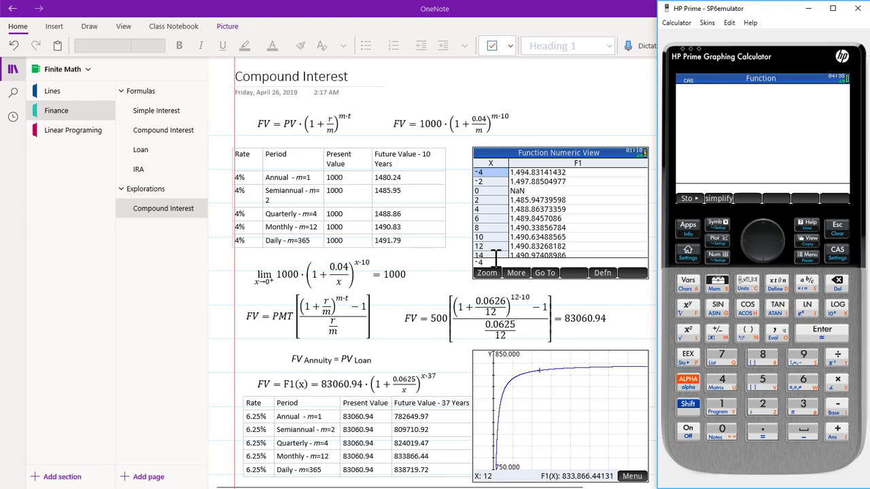
{"action": "left_click", "coordinate": [695, 285]}
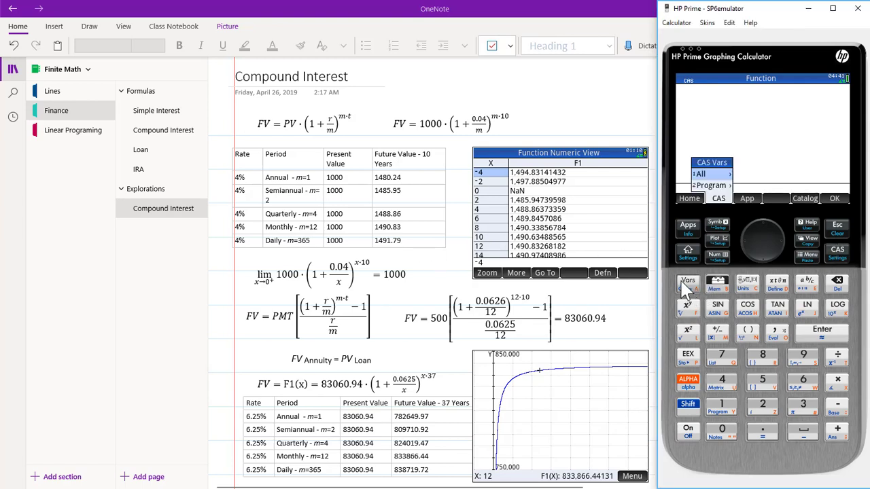
{"action": "left_click", "coordinate": [763, 402]}
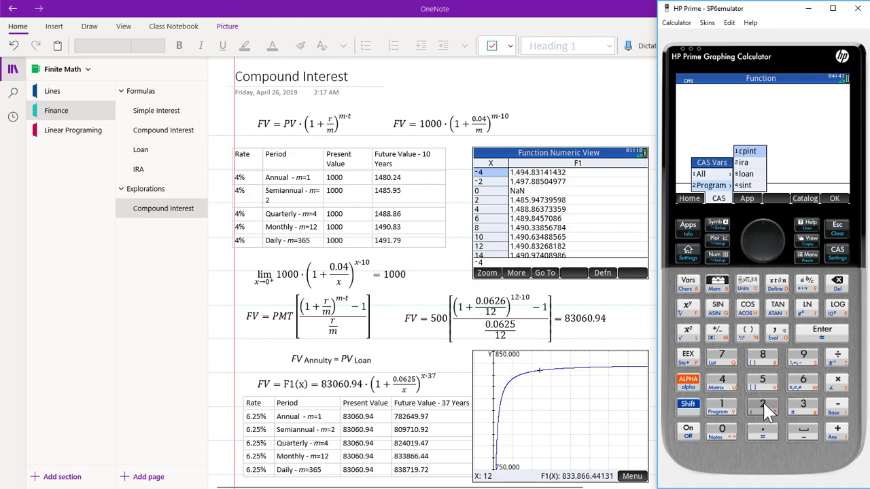
{"action": "left_click", "coordinate": [726, 401]}
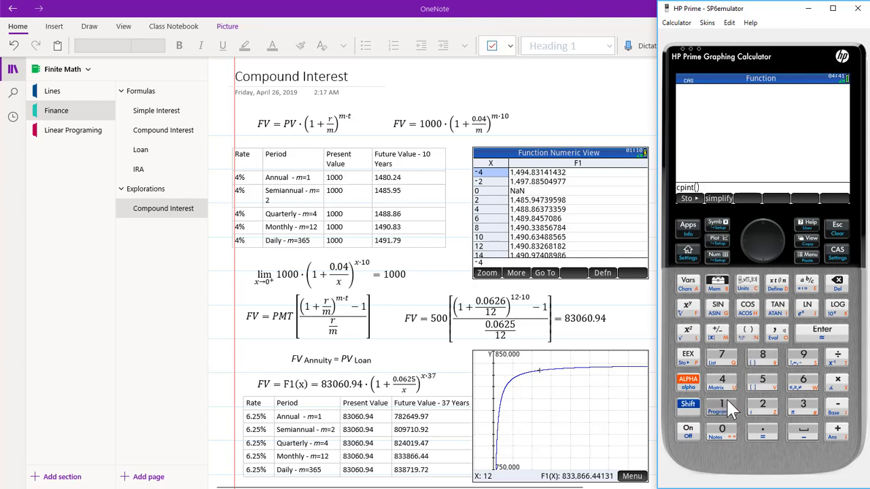
Step: Evaluate cpint(x,1000,.04,365,10) to get 1491.79
{"action": "left_click", "coordinate": [777, 281]}
{"action": "left_click", "coordinate": [728, 427]}
{"action": "left_click", "coordinate": [726, 431]}
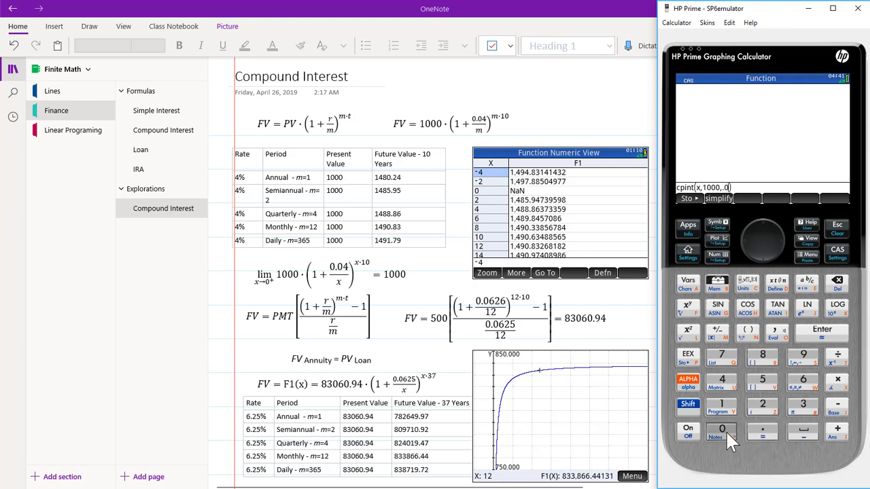
{"action": "left_click", "coordinate": [719, 380]}
{"action": "left_click", "coordinate": [798, 399]}
{"action": "left_click", "coordinate": [802, 381]}
{"action": "left_click", "coordinate": [777, 331]}
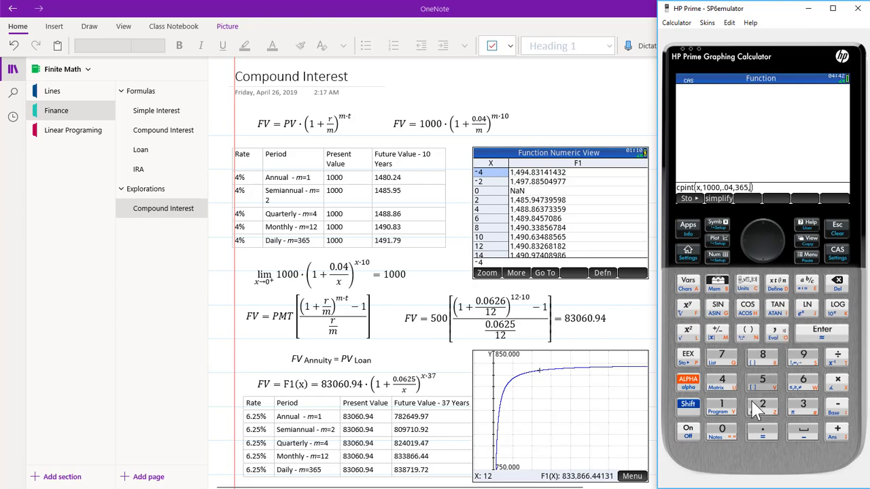
{"action": "left_click", "coordinate": [717, 399]}
{"action": "left_click", "coordinate": [722, 428]}
{"action": "left_click", "coordinate": [827, 335]}
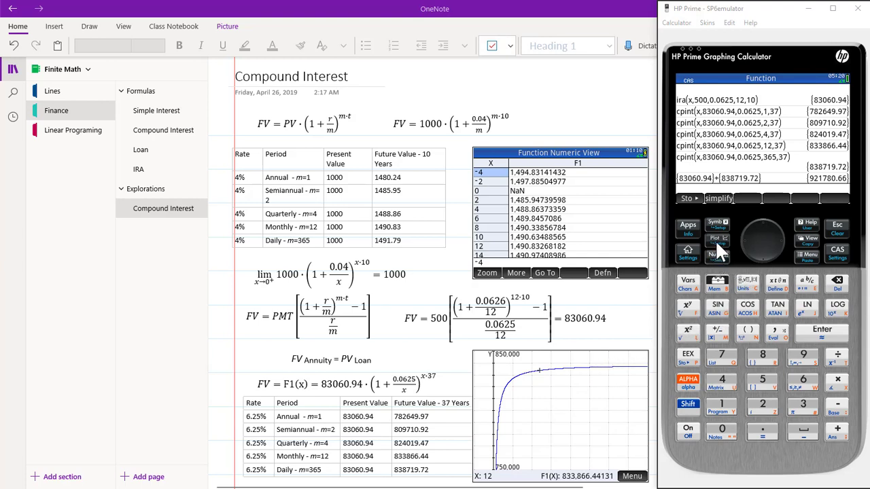
Step: Open Function Plot Setup with X range -5 to 40, Y range 750–850, ticks 5 and 10
{"action": "left_click", "coordinate": [690, 403]}
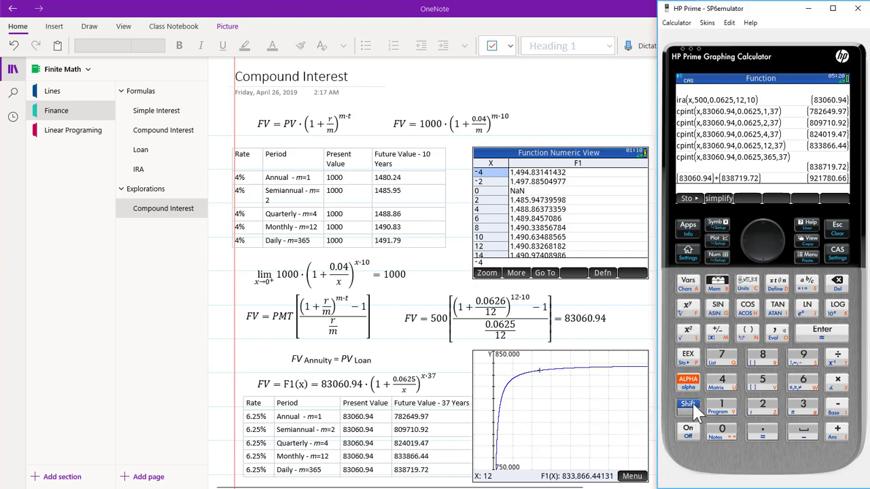
{"action": "left_click", "coordinate": [717, 240]}
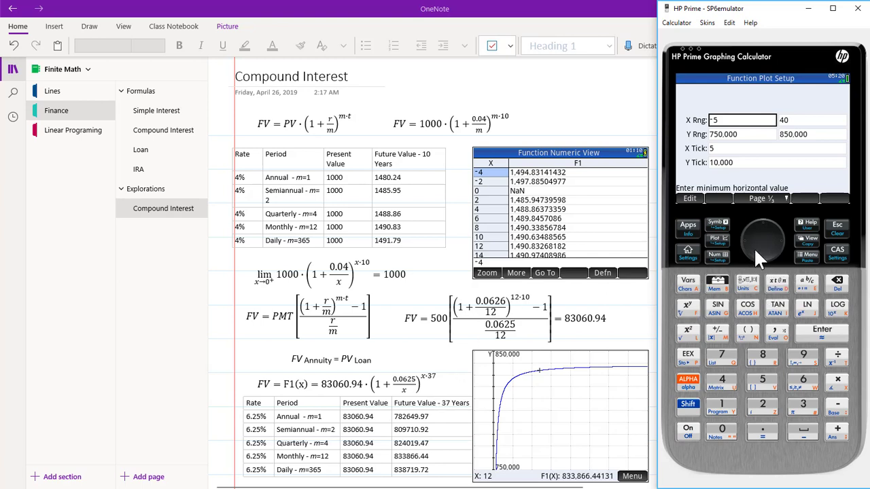
Step: Graph F1 in the new window, where X = 12 gives about 833866.44
{"action": "left_click", "coordinate": [719, 240]}
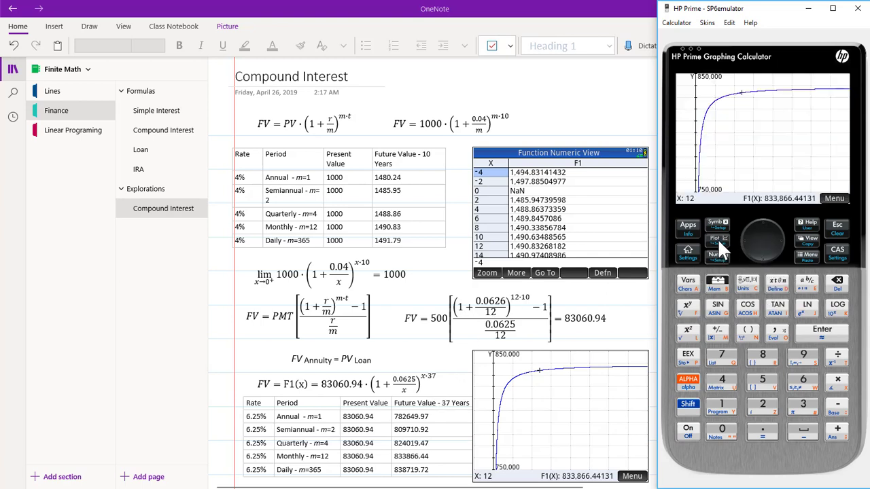